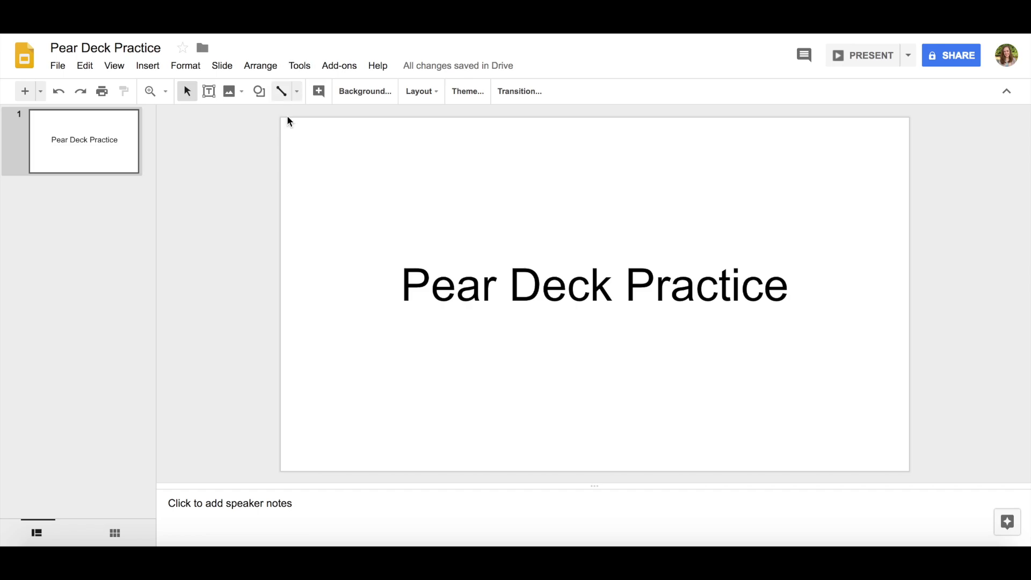
Search the add-on gallery for 'pe', then close it without installing anything.
{"action": "left_click", "coordinate": [343, 69]}
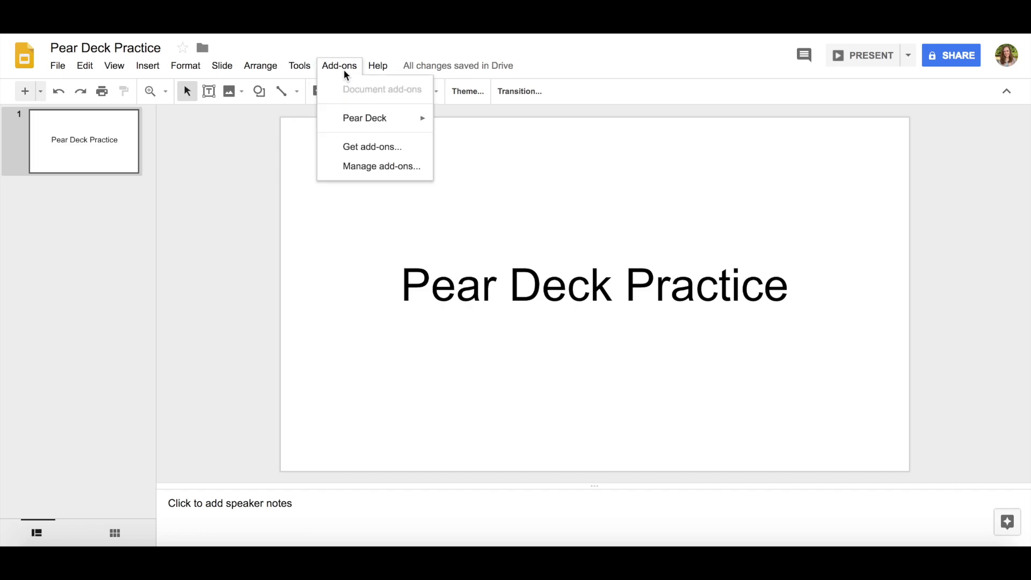
{"action": "mouse_move", "coordinate": [350, 125]}
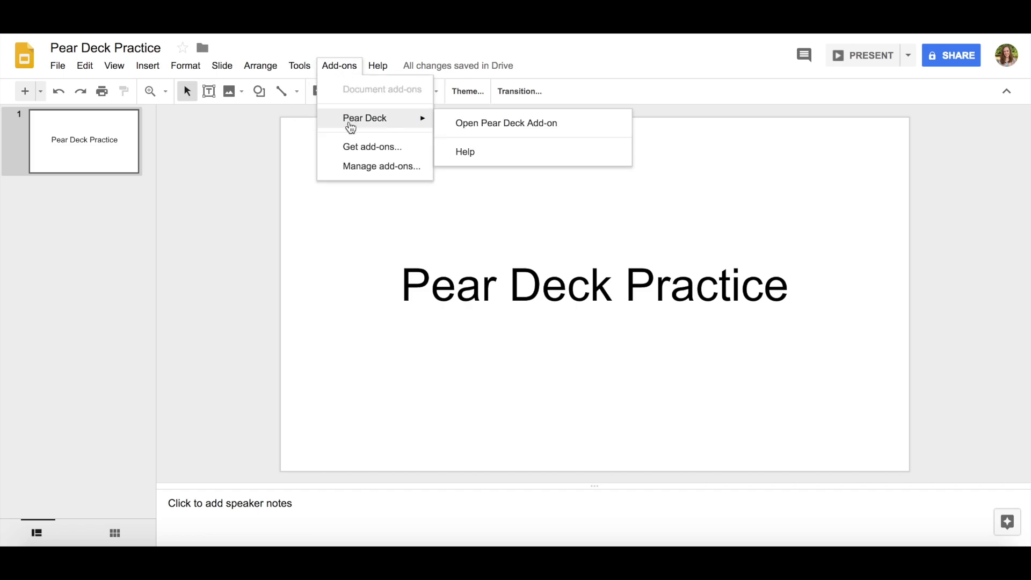
{"action": "left_click", "coordinate": [361, 148]}
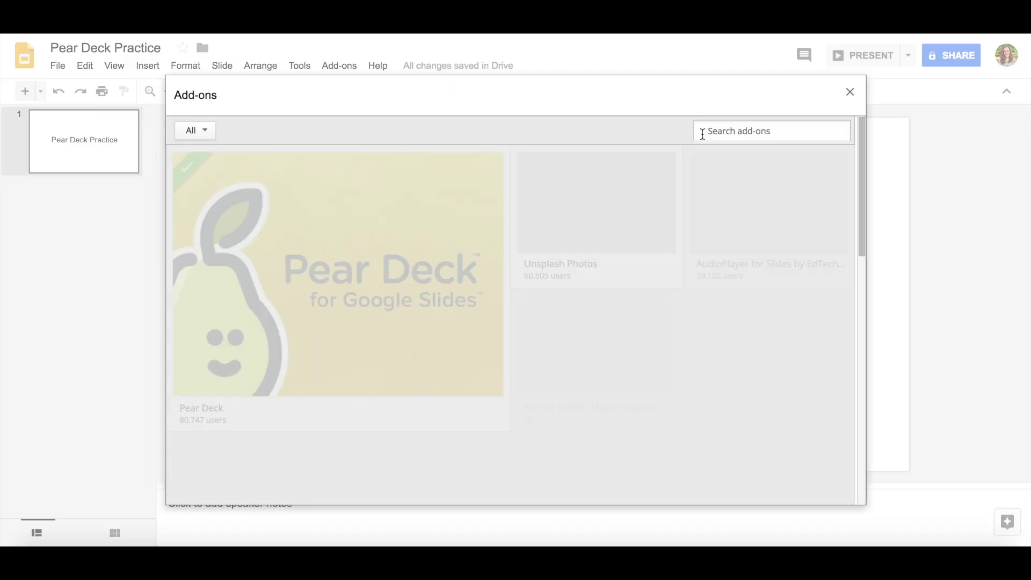
{"action": "left_click", "coordinate": [702, 132]}
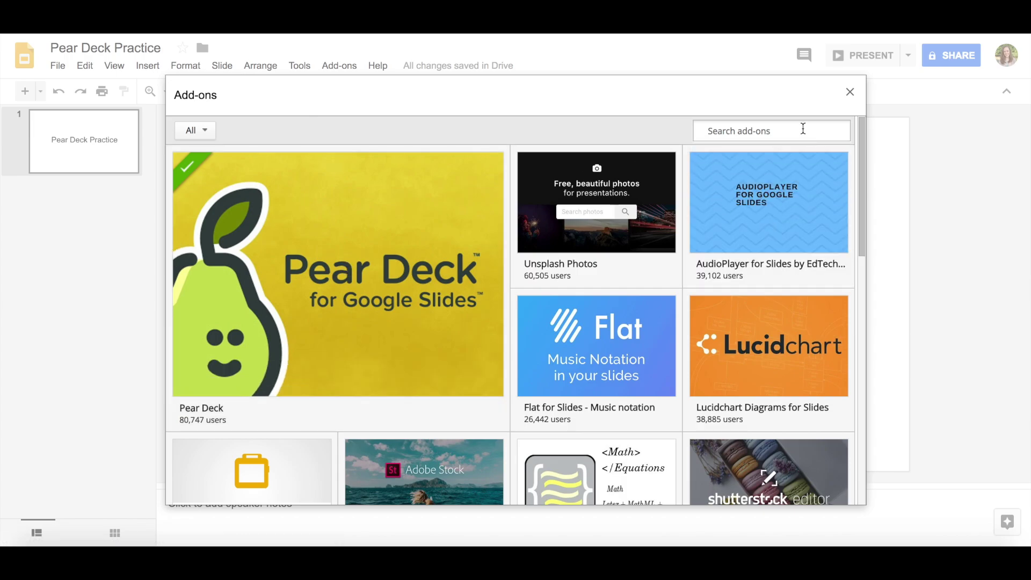
{"action": "type", "text": "pear deck"}
{"action": "left_click", "coordinate": [849, 92]}
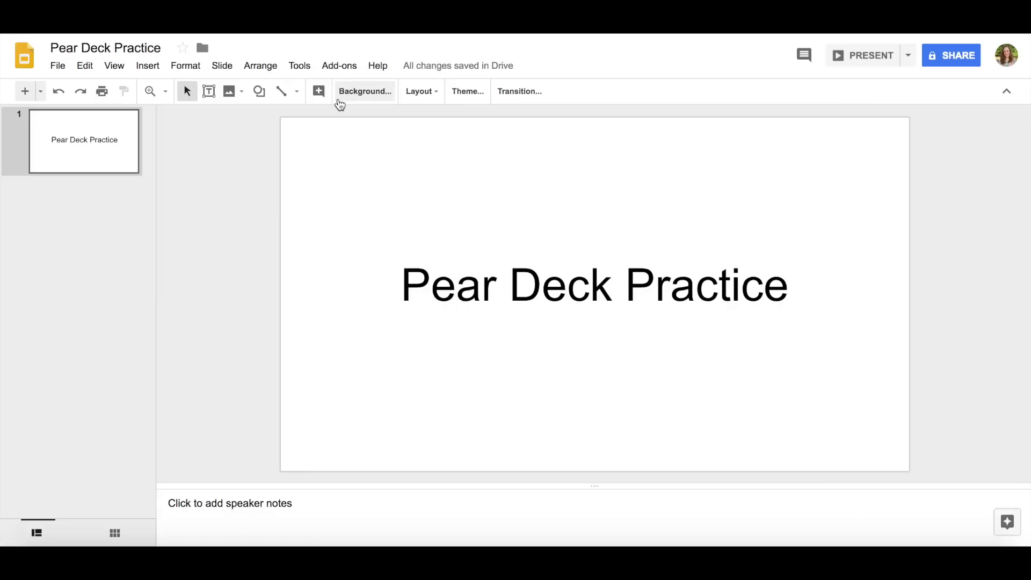
Launch the Pear Deck add-on from the Add-ons menu.
{"action": "left_click", "coordinate": [337, 66]}
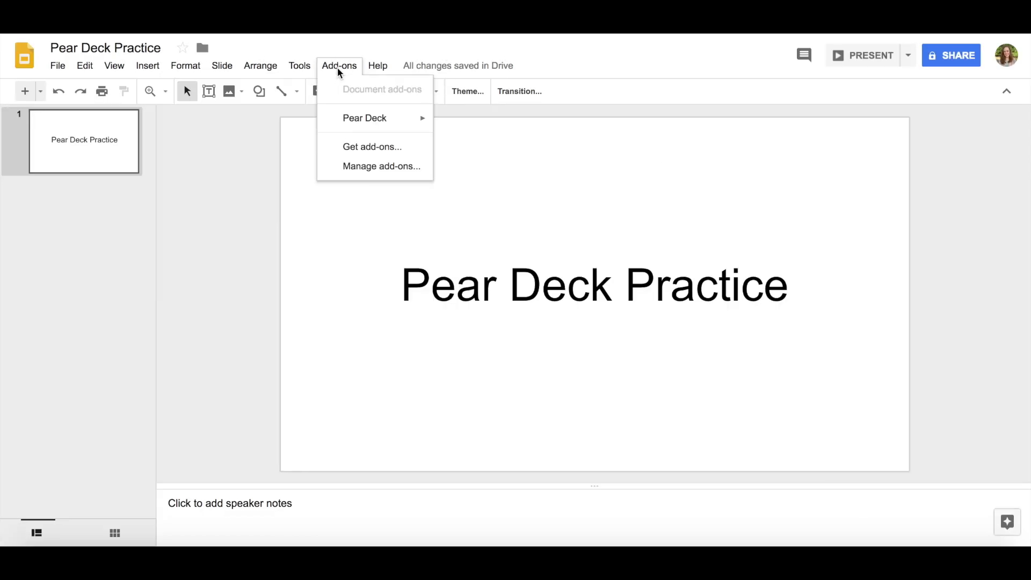
{"action": "mouse_move", "coordinate": [374, 131]}
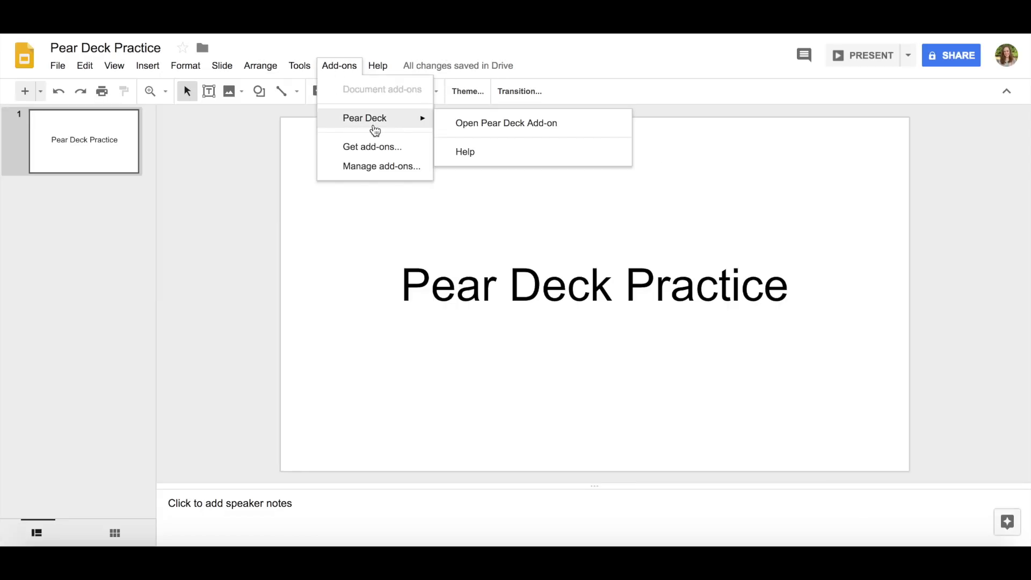
{"action": "left_click", "coordinate": [479, 129]}
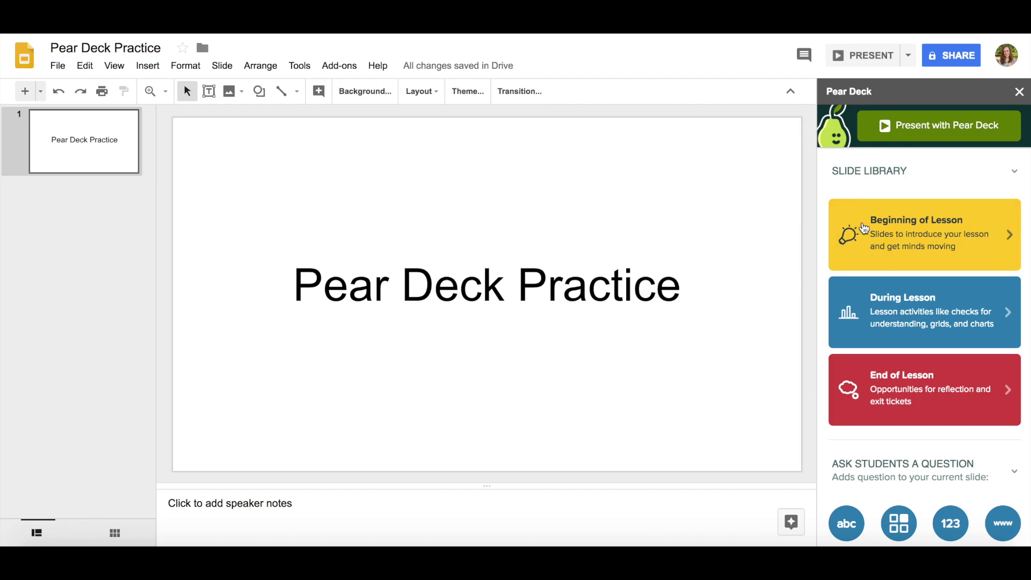
Insert the Beginning of Lesson Text Slide 'What do you want to know about today's topic?' and select its speaker-notes line.
{"action": "left_click", "coordinate": [899, 246]}
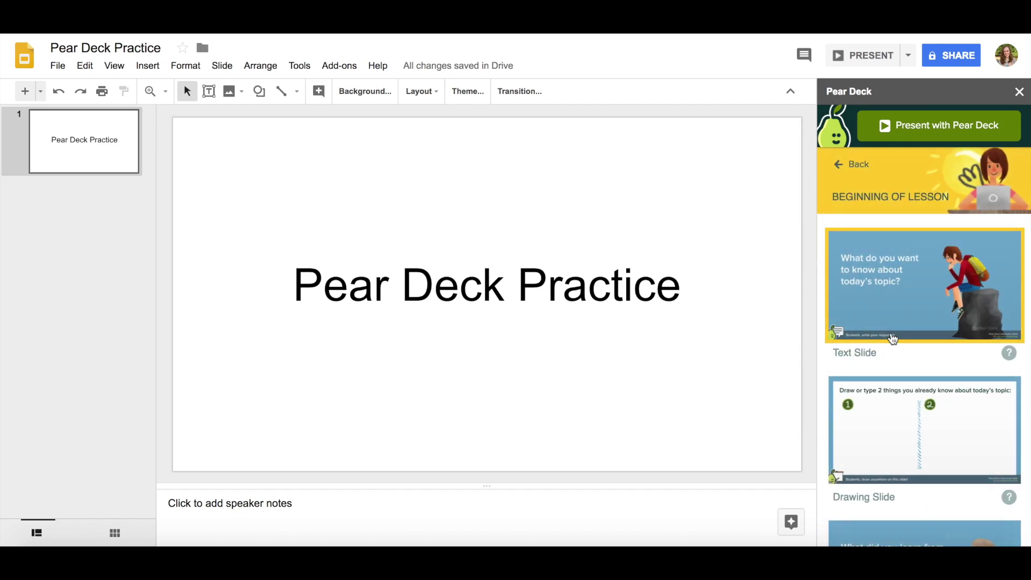
{"action": "scroll", "coordinate": [905, 311], "scroll_direction": "down", "scroll_amount": 3}
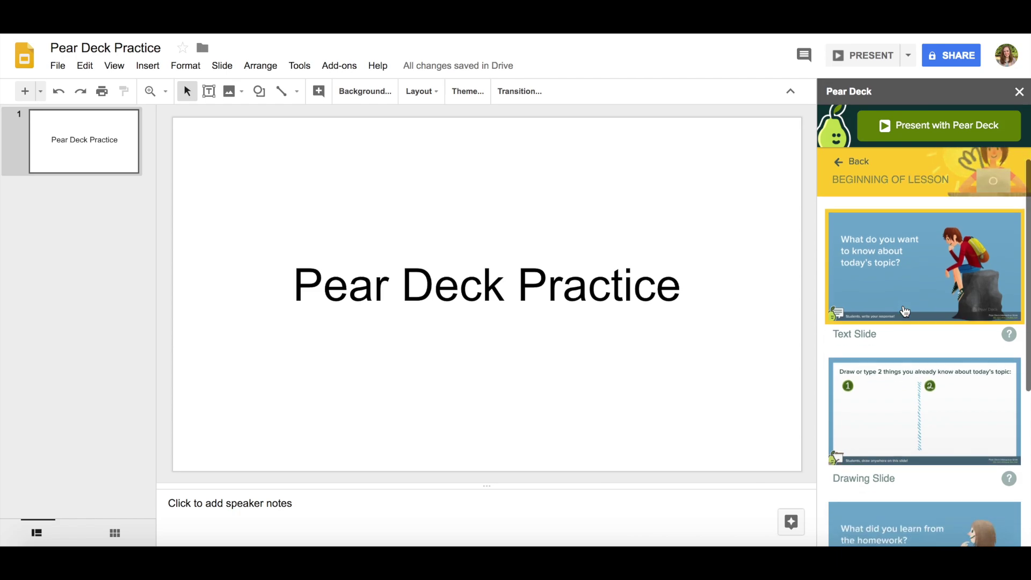
{"action": "scroll", "coordinate": [904, 311], "scroll_direction": "down", "scroll_amount": 3}
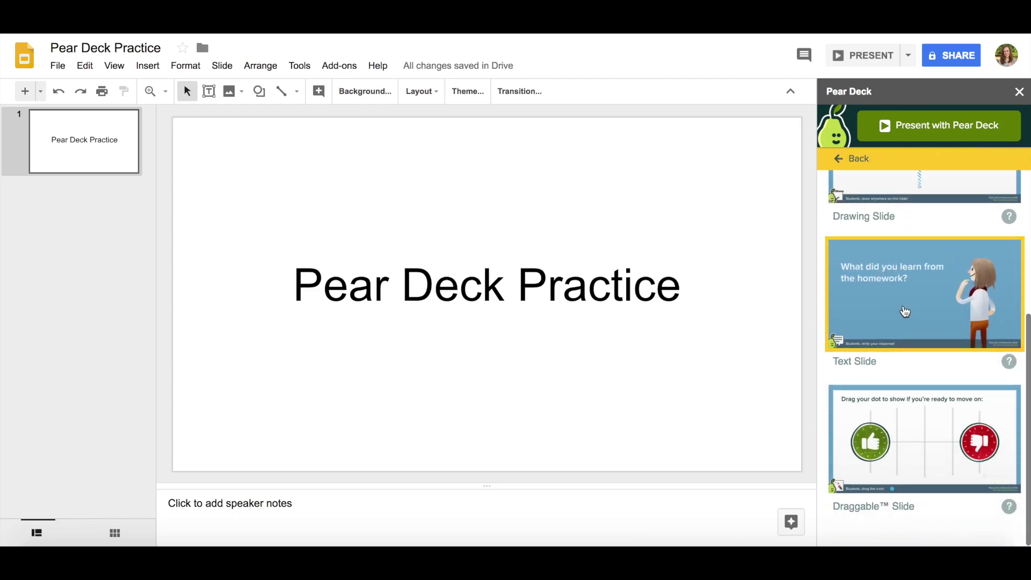
{"action": "scroll", "coordinate": [905, 310], "scroll_direction": "up", "scroll_amount": 5}
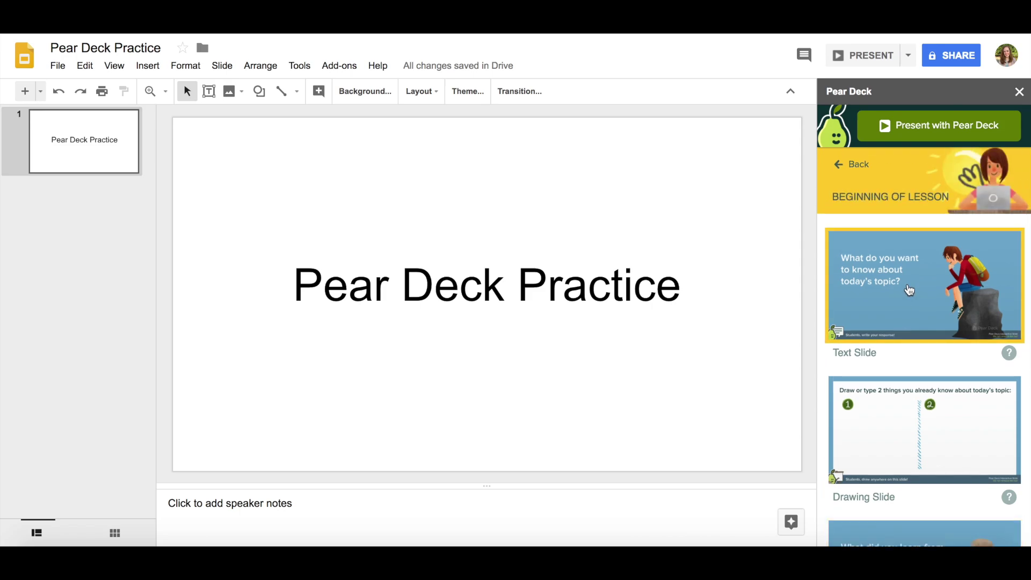
{"action": "left_click", "coordinate": [909, 289]}
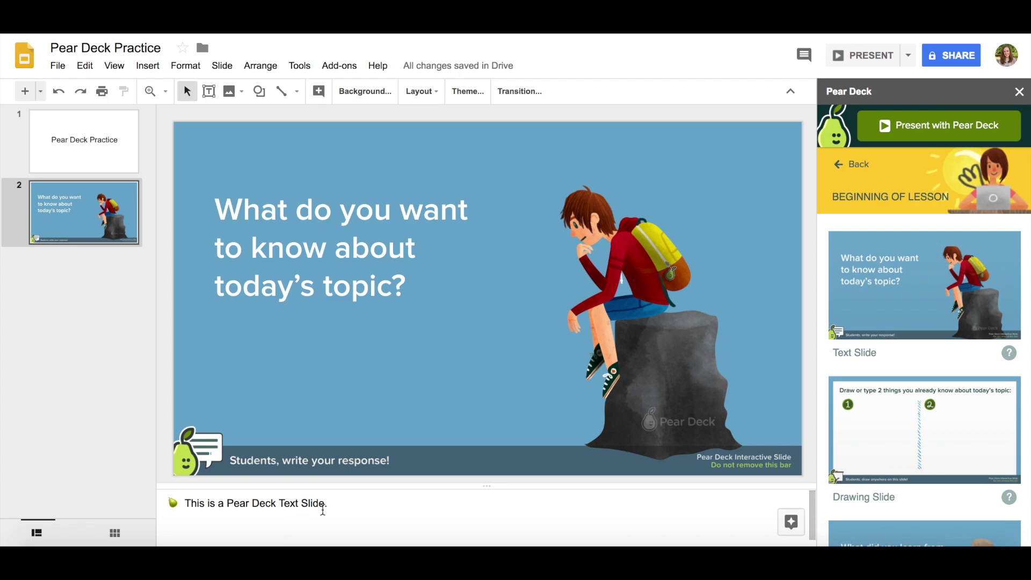
{"action": "left_click_drag", "start_coordinate": [326, 503], "coordinate": [183, 506]}
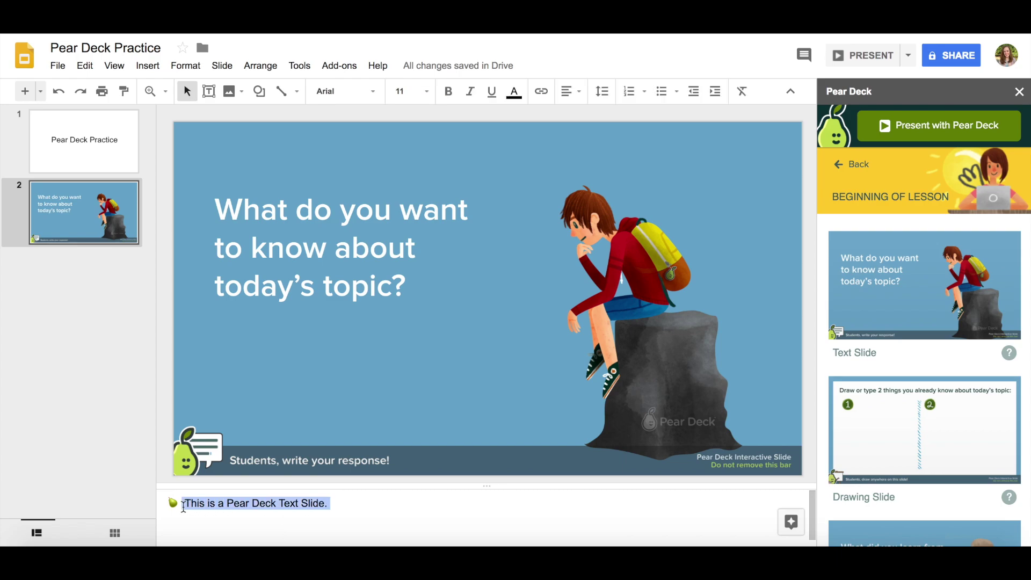
{"action": "left_click", "coordinate": [348, 510]}
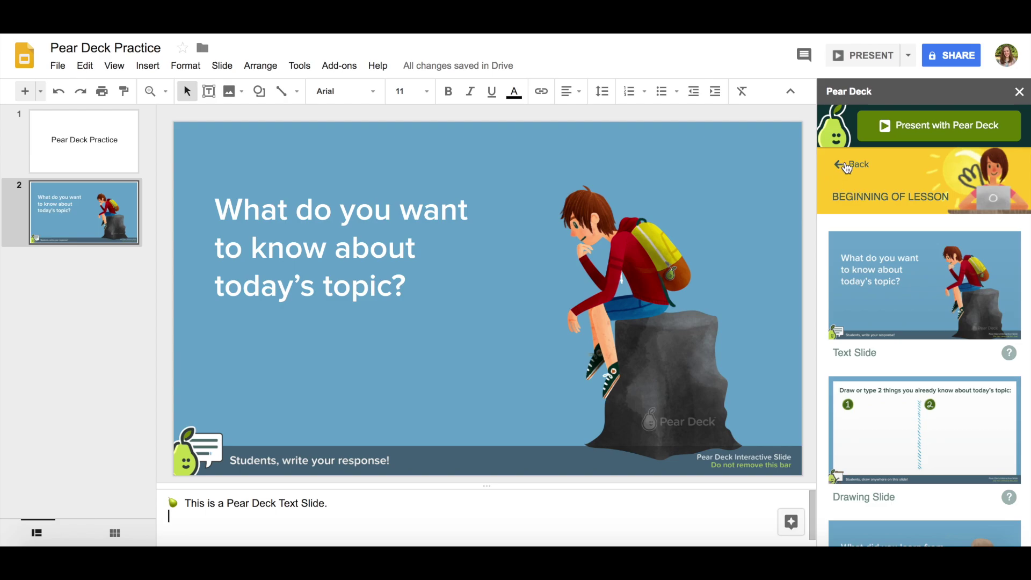
Insert the two-column 'Draw or type 2 things you already know' Drawing Slide and select its speaker-notes line.
{"action": "left_click", "coordinate": [866, 384]}
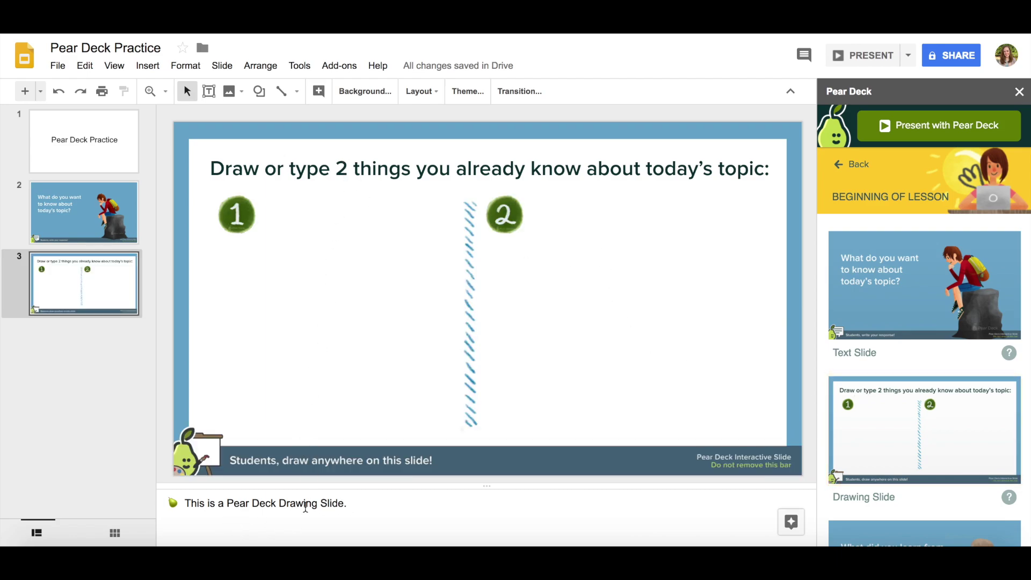
{"action": "left_click_drag", "start_coordinate": [348, 503], "coordinate": [182, 501]}
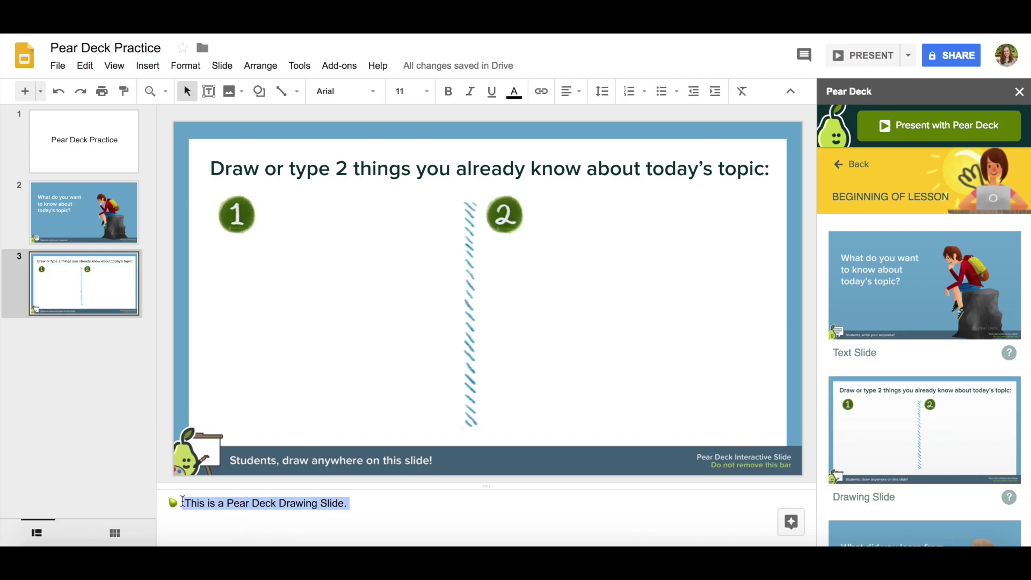
{"action": "left_click", "coordinate": [381, 513]}
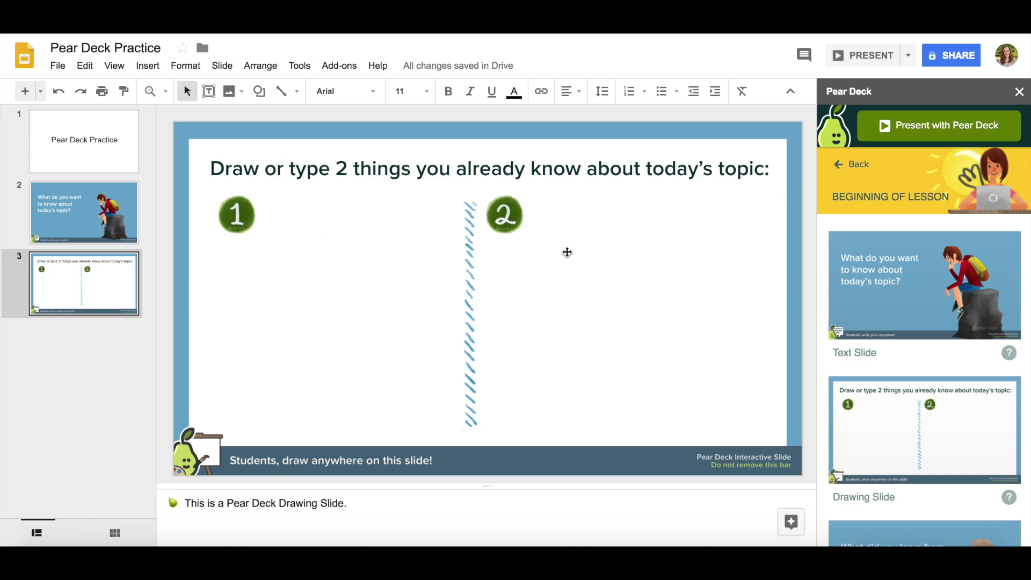
{"action": "left_click", "coordinate": [861, 176]}
Insert the During Lesson 'Graph: y=x+2' Drawing Slide from the Pear Deck templates.
{"action": "left_click", "coordinate": [897, 330]}
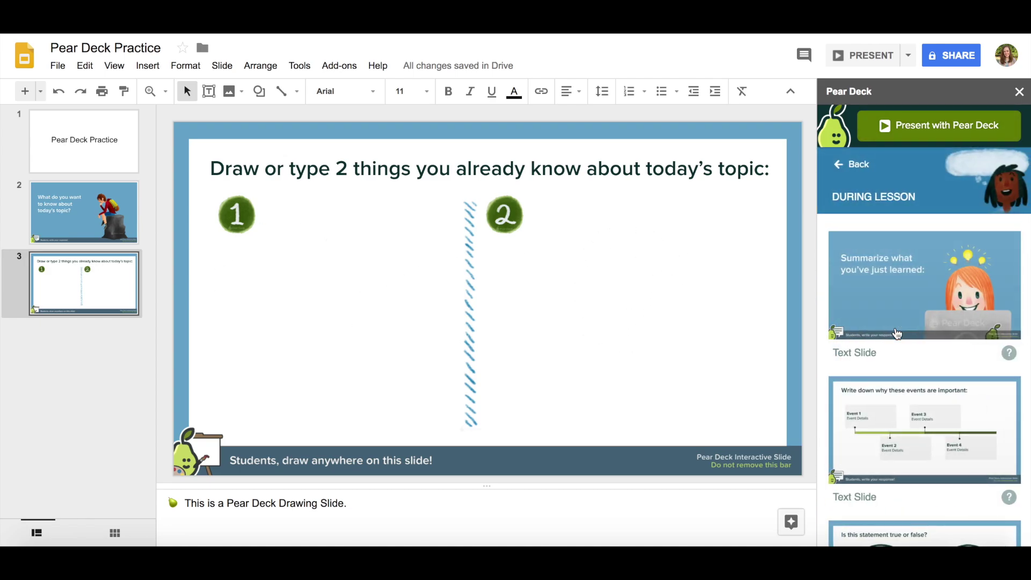
{"action": "scroll", "coordinate": [876, 428], "scroll_direction": "down", "scroll_amount": 3}
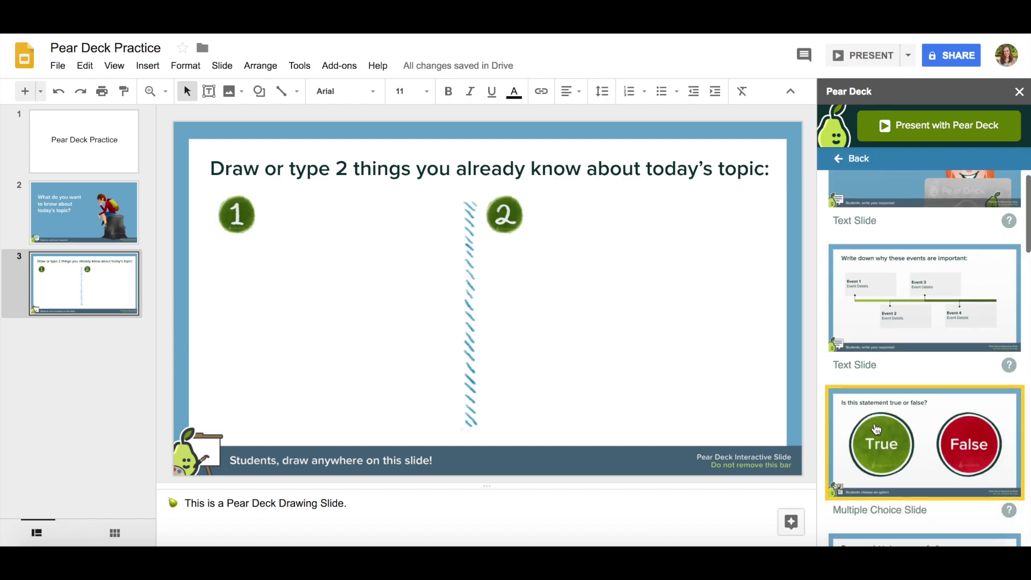
{"action": "scroll", "coordinate": [895, 299], "scroll_direction": "down", "scroll_amount": 3}
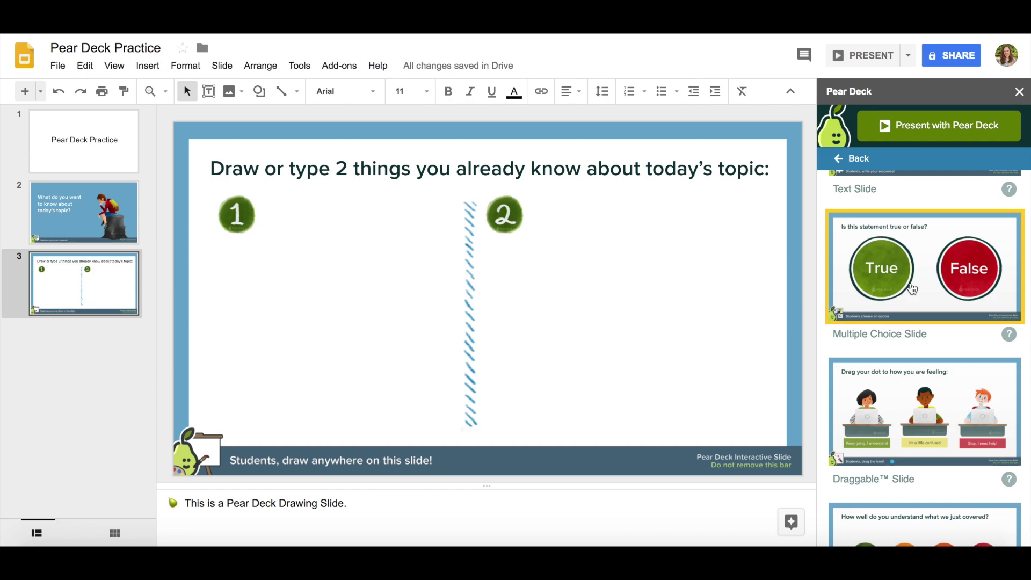
{"action": "scroll", "coordinate": [913, 292], "scroll_direction": "down", "scroll_amount": 2}
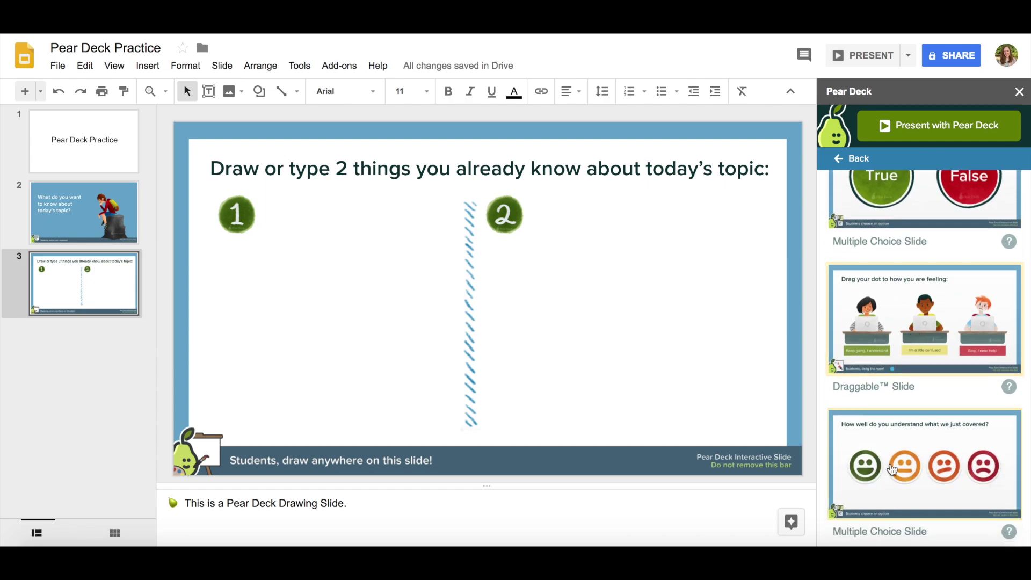
{"action": "scroll", "coordinate": [917, 365], "scroll_direction": "down", "scroll_amount": 2}
{"action": "scroll", "coordinate": [918, 383], "scroll_direction": "down", "scroll_amount": 4}
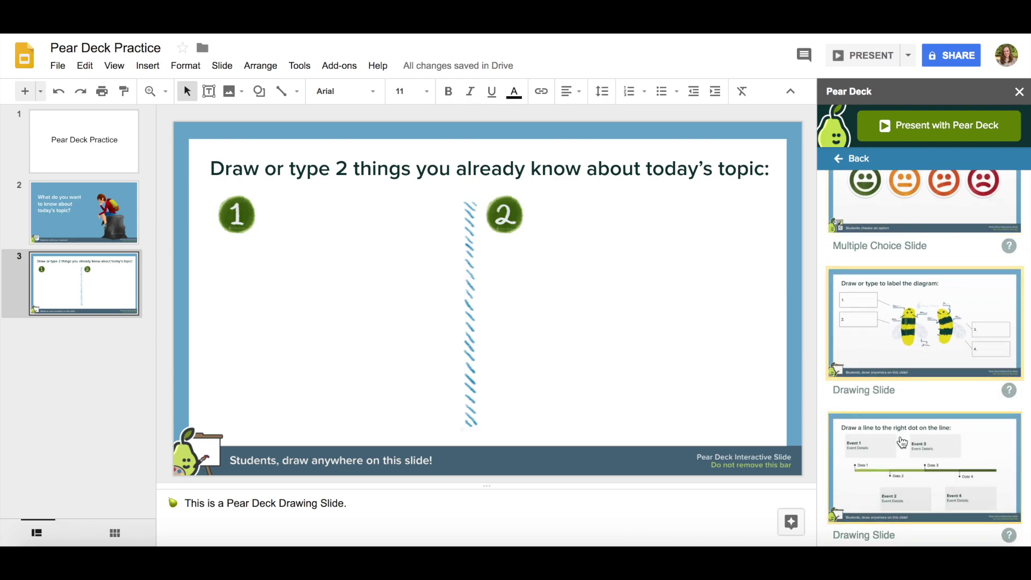
{"action": "scroll", "coordinate": [930, 338], "scroll_direction": "down", "scroll_amount": 6}
{"action": "scroll", "coordinate": [899, 443], "scroll_direction": "down", "scroll_amount": 3}
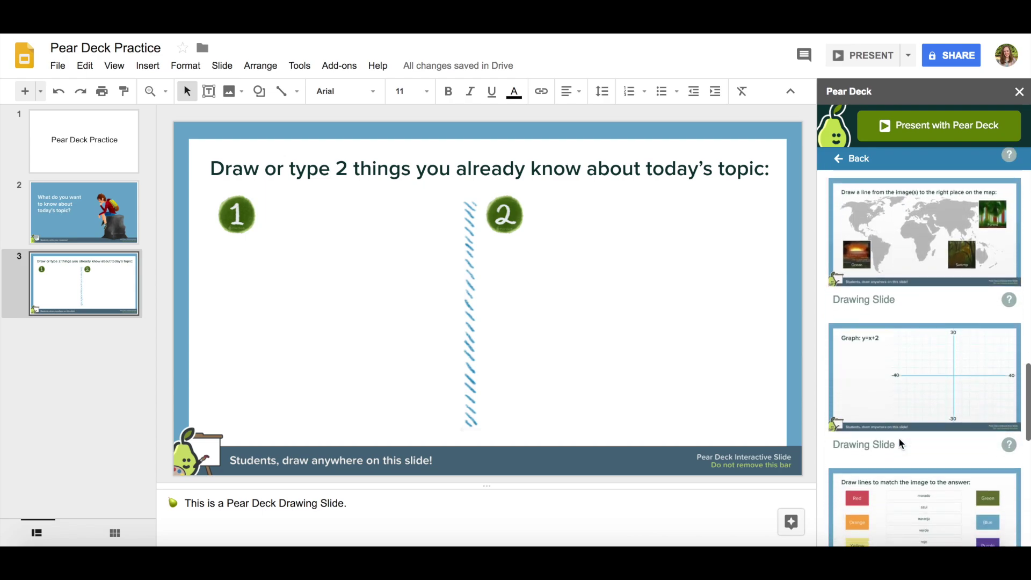
{"action": "left_click", "coordinate": [930, 360]}
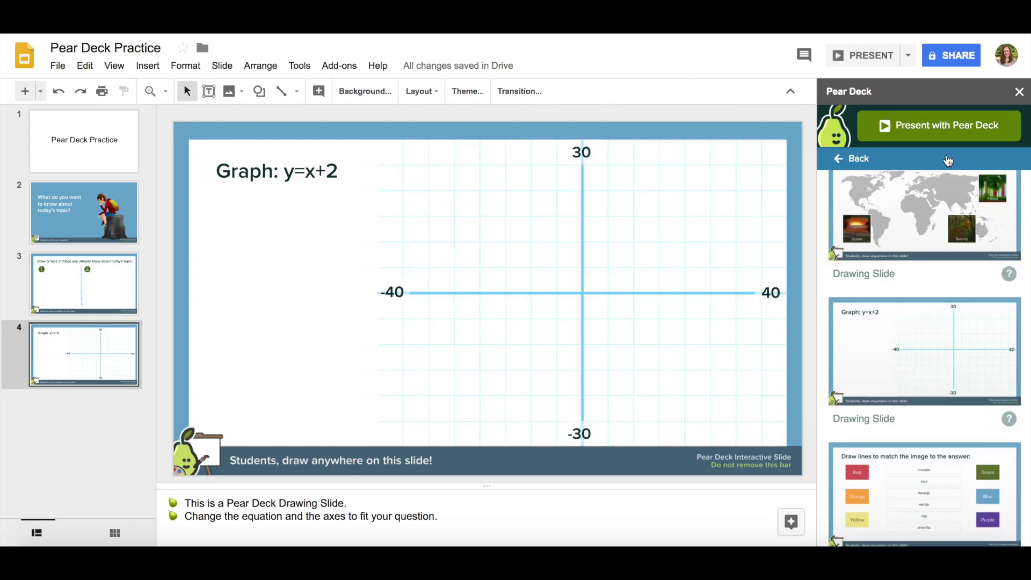
Insert the End of Lesson 'Circle how you are feeling:' emoji Drawing Slide.
{"action": "left_click", "coordinate": [842, 156]}
{"action": "scroll", "coordinate": [875, 322], "scroll_direction": "down", "scroll_amount": 1}
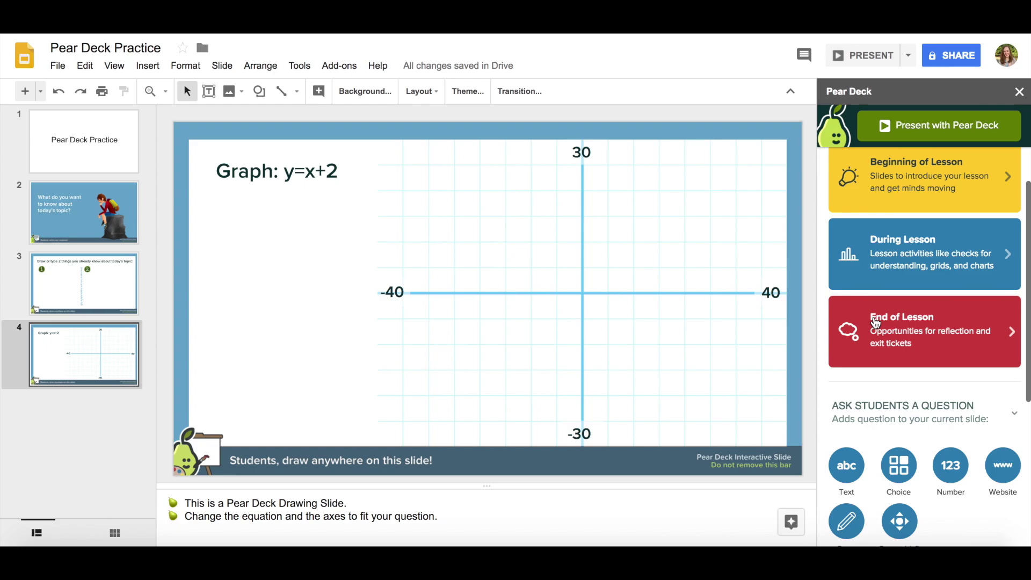
{"action": "left_click", "coordinate": [875, 322]}
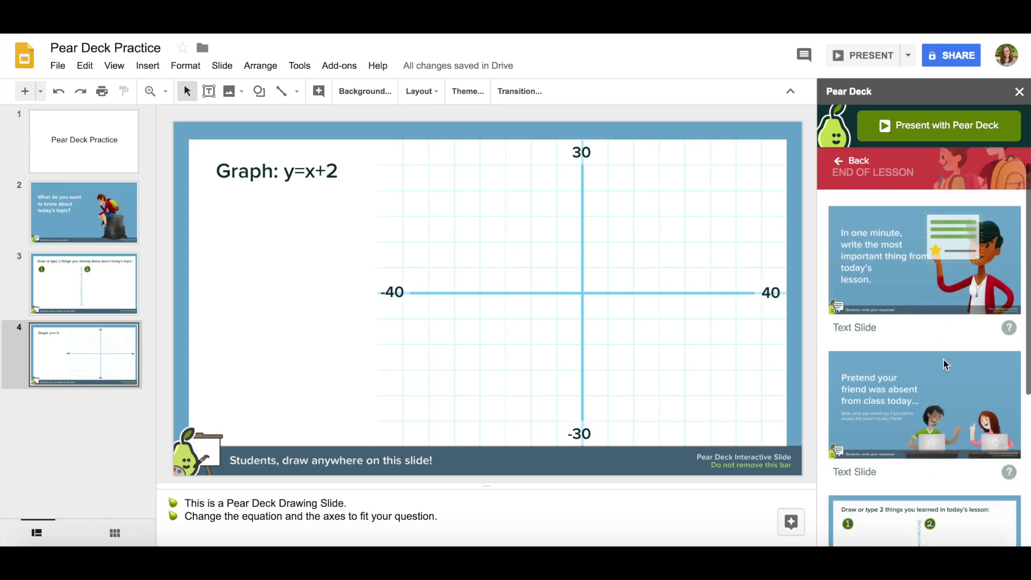
{"action": "scroll", "coordinate": [924, 376], "scroll_direction": "down", "scroll_amount": 1}
{"action": "scroll", "coordinate": [911, 384], "scroll_direction": "down", "scroll_amount": 4}
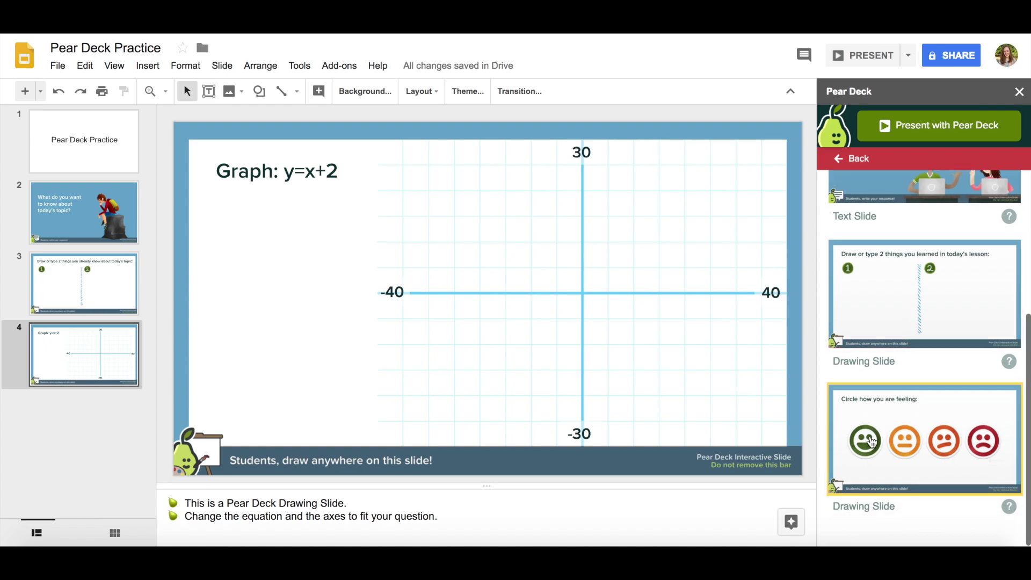
{"action": "left_click", "coordinate": [877, 417]}
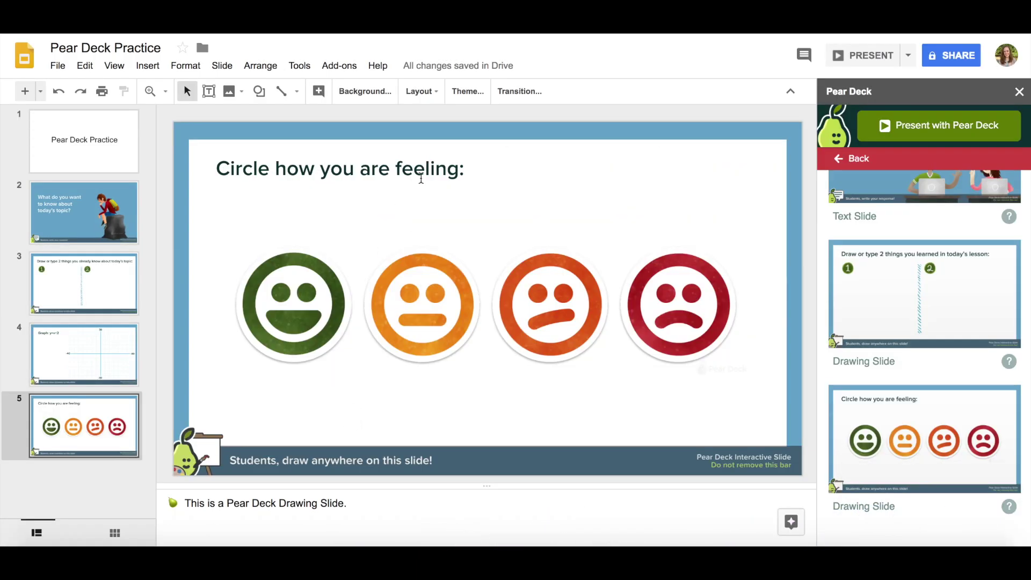
Insert 'about what we learned today' before the colon in slide 5's title.
{"action": "left_click", "coordinate": [457, 168]}
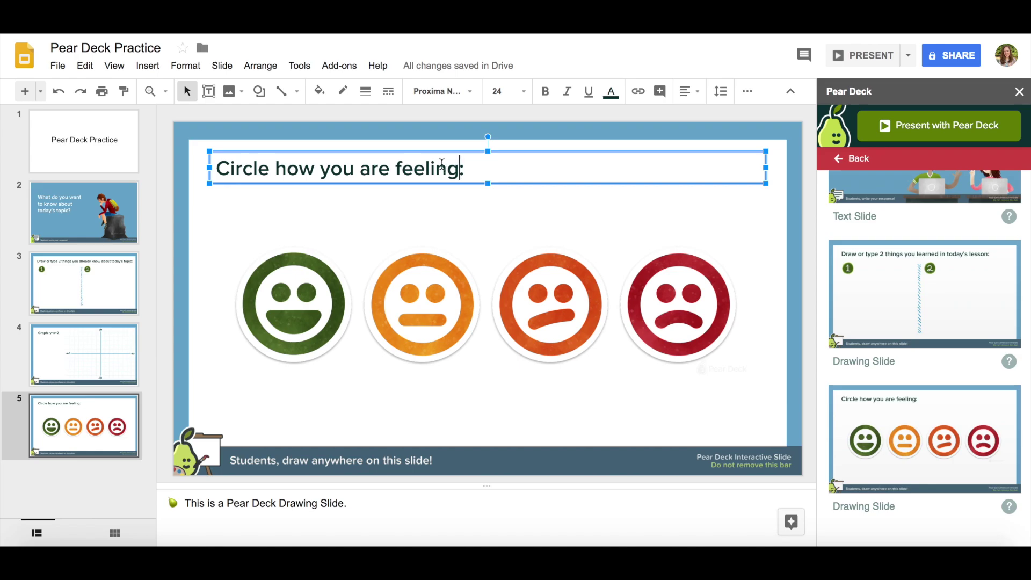
{"action": "type", "text": "about what we lear"}
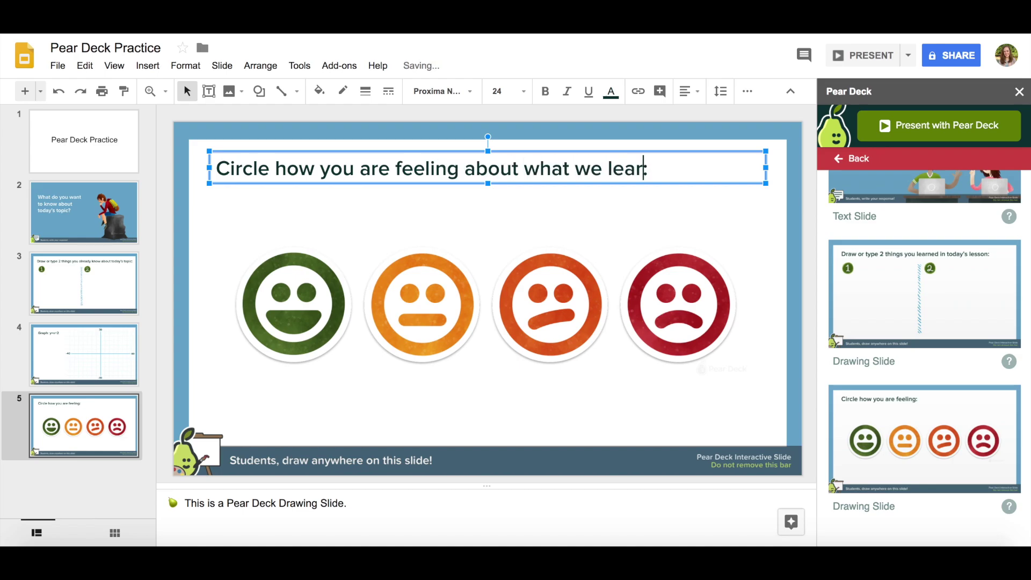
{"action": "type", "text": "ned today"}
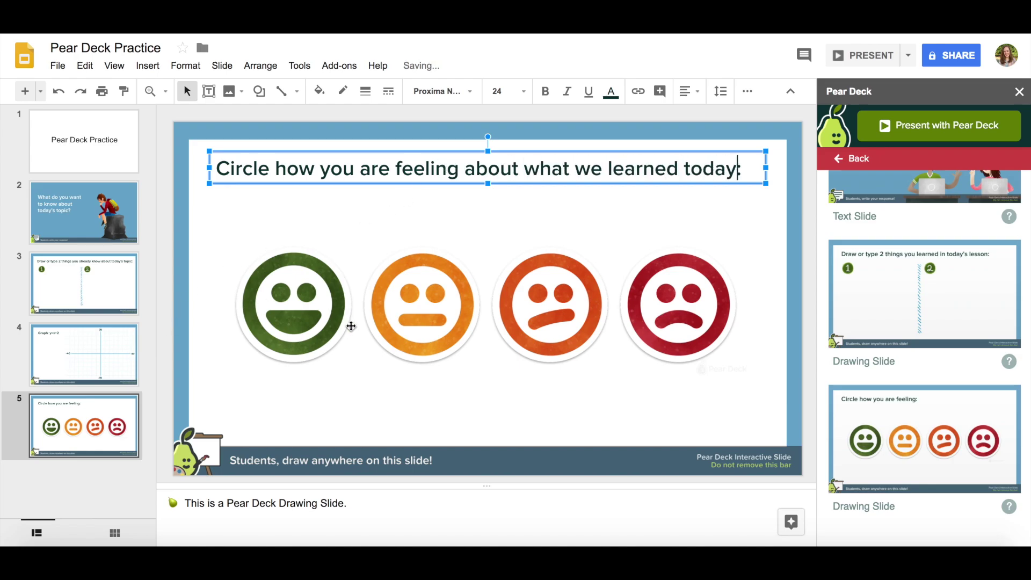
{"action": "left_click", "coordinate": [392, 238]}
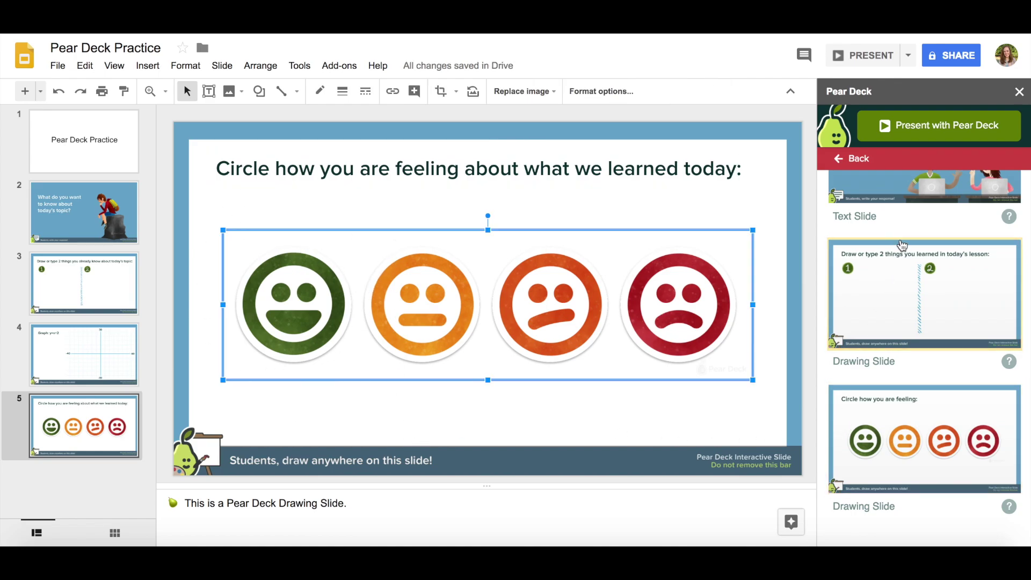
Go back from End of Lesson templates to the Pear Deck Slide Library categories.
{"action": "left_click", "coordinate": [851, 158]}
{"action": "scroll", "coordinate": [873, 456], "scroll_direction": "down", "scroll_amount": 3}
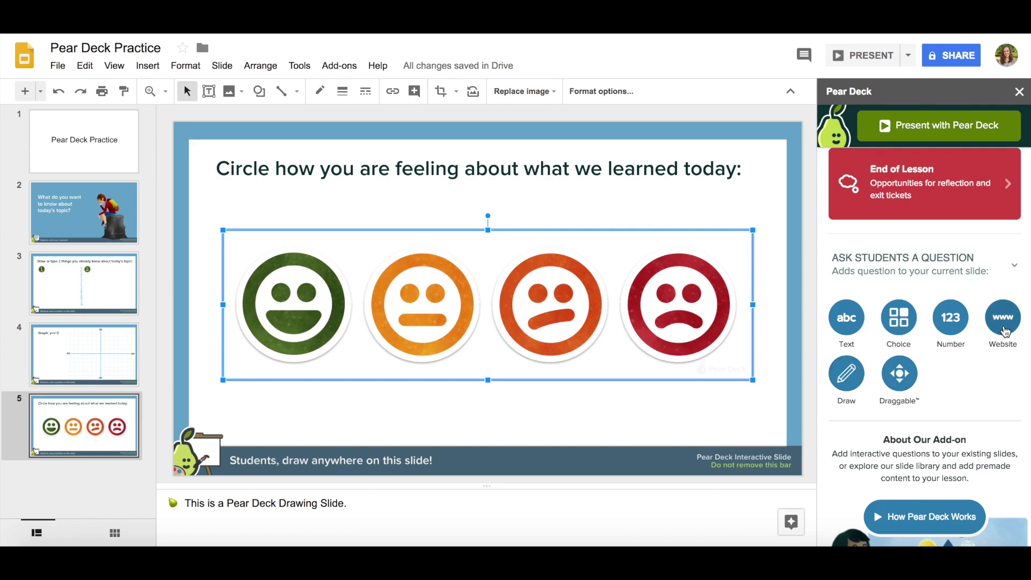
{"action": "scroll", "coordinate": [899, 382], "scroll_direction": "down", "scroll_amount": 2}
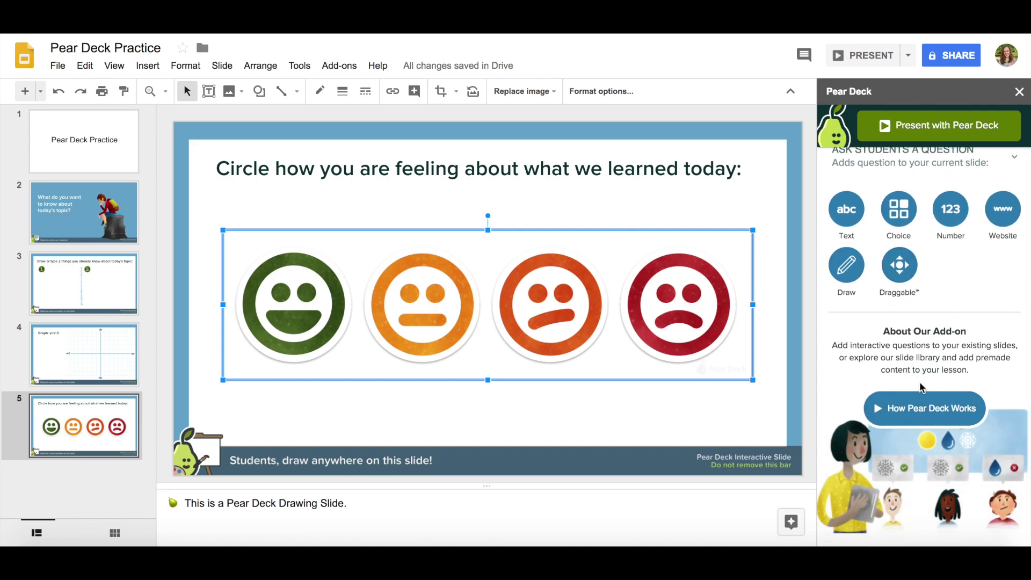
{"action": "scroll", "coordinate": [941, 318], "scroll_direction": "up", "scroll_amount": 1}
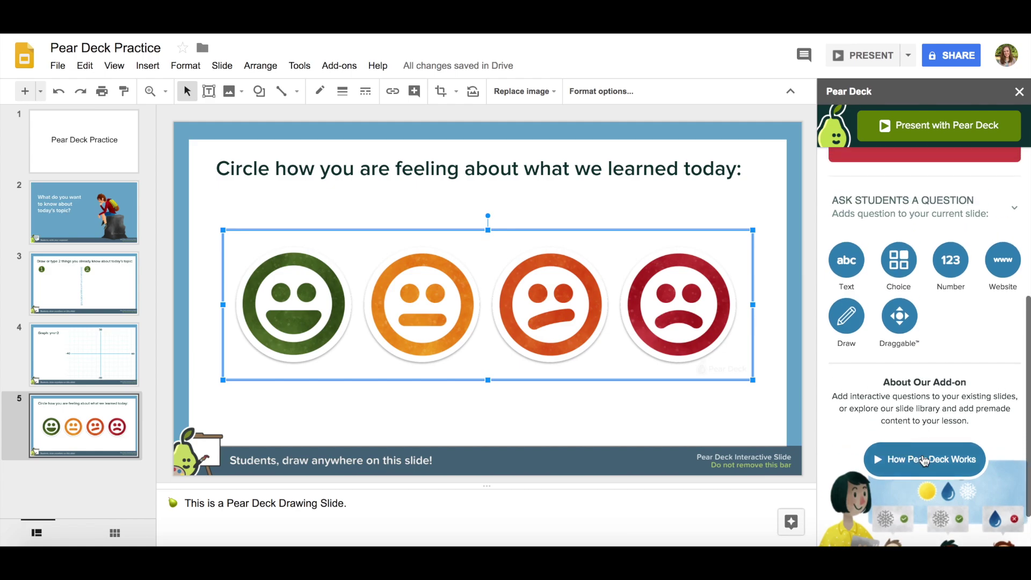
{"action": "scroll", "coordinate": [946, 370], "scroll_direction": "up", "scroll_amount": 5}
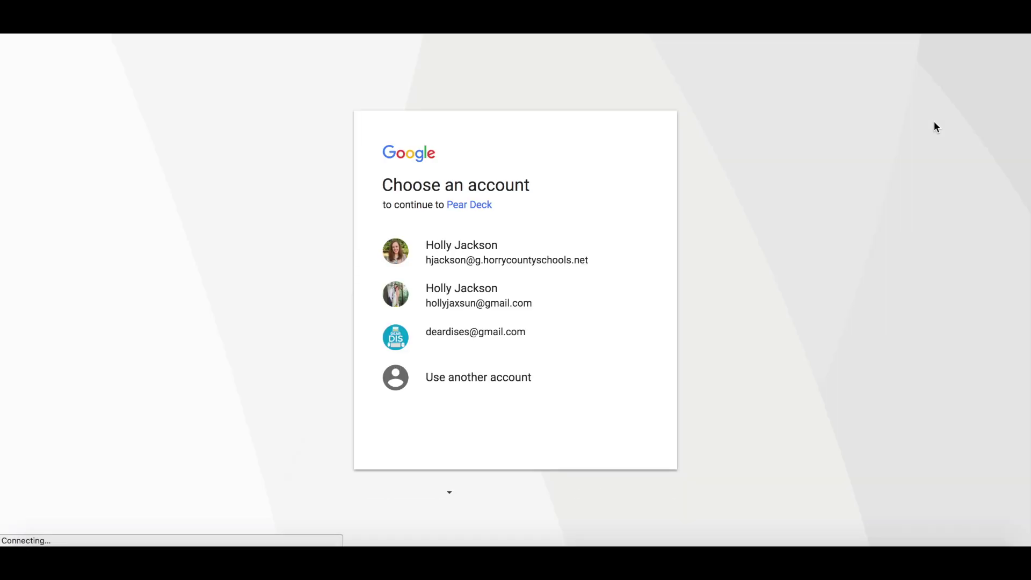
Sign in to Pear Deck with the school Google account to start the live session.
{"action": "left_click", "coordinate": [479, 245]}
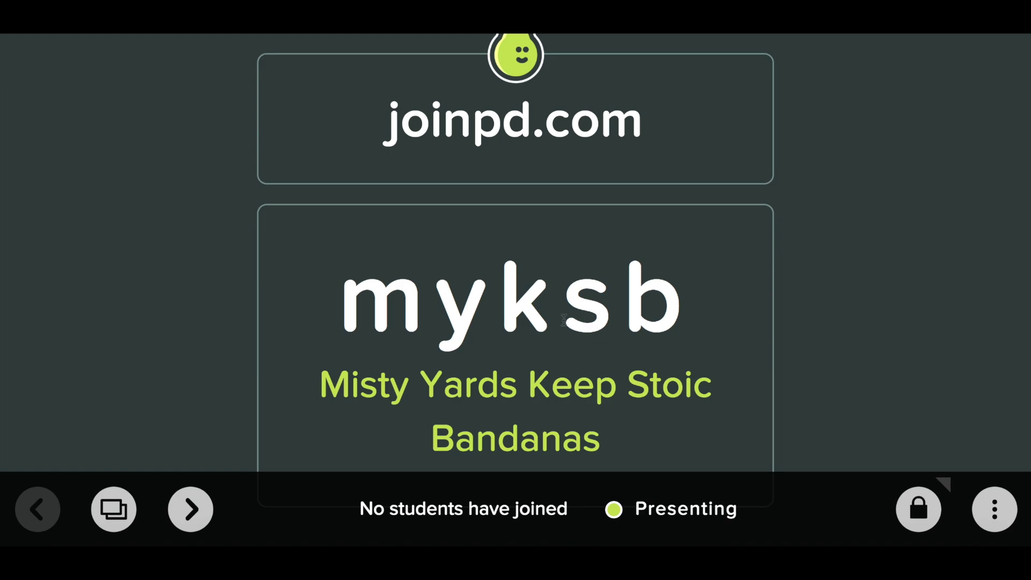
Advance past the join screen to slide 3 using the Slide Navigator.
{"action": "left_click", "coordinate": [183, 507]}
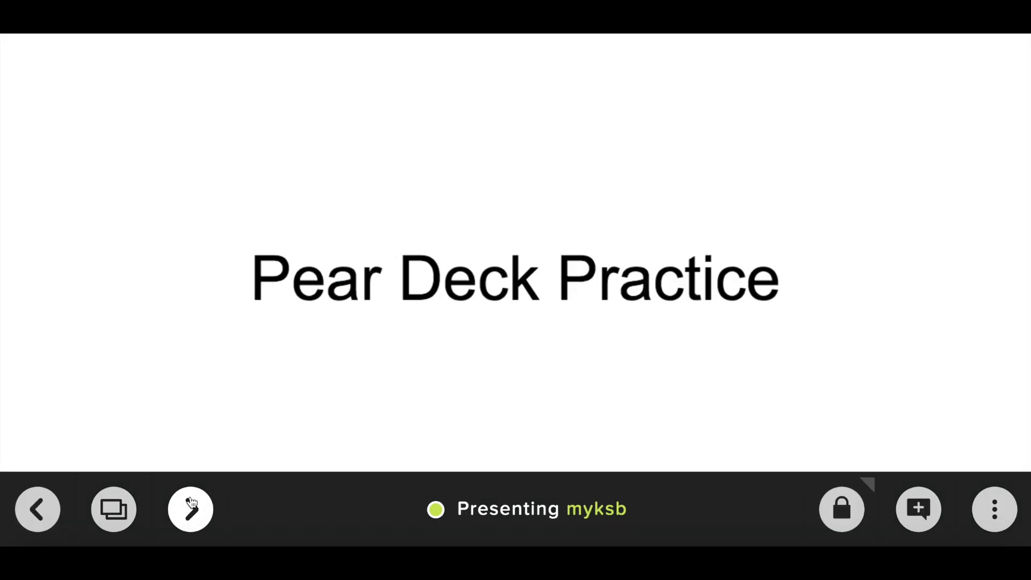
{"action": "left_click", "coordinate": [115, 511]}
{"action": "left_click", "coordinate": [114, 510]}
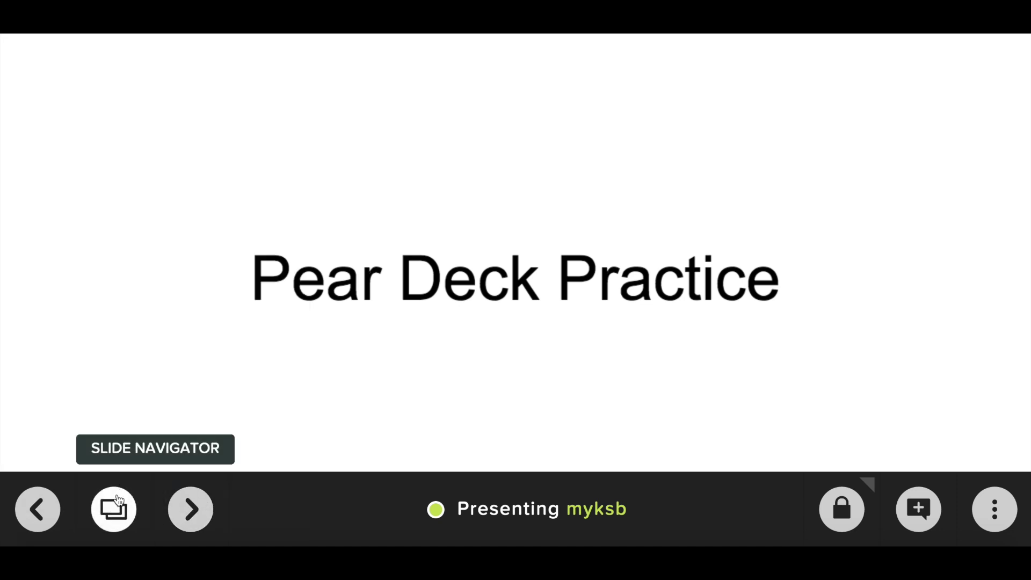
{"action": "left_click", "coordinate": [117, 506]}
{"action": "scroll", "coordinate": [143, 258], "scroll_direction": "down", "scroll_amount": 6}
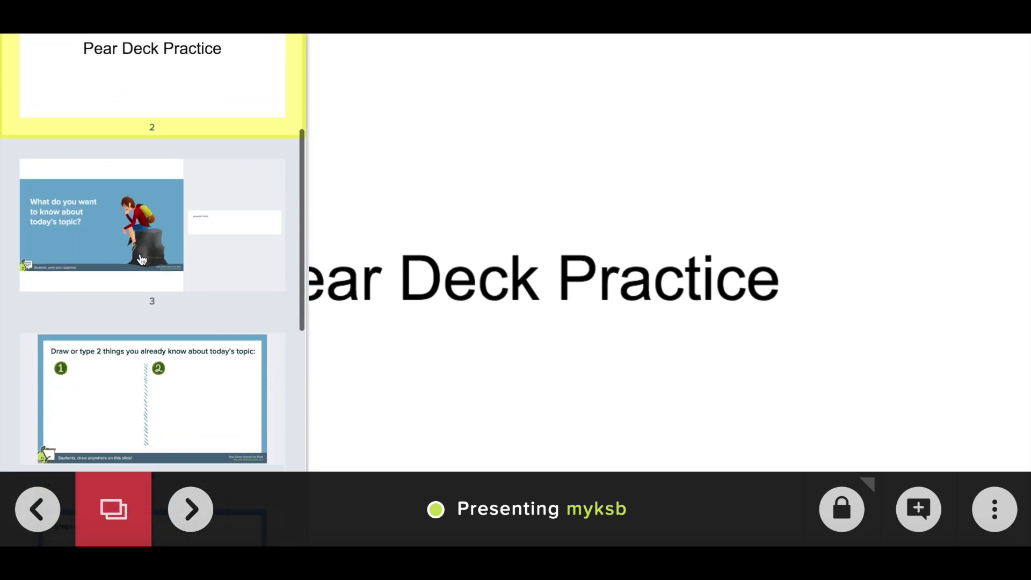
{"action": "key", "text": "Right"}
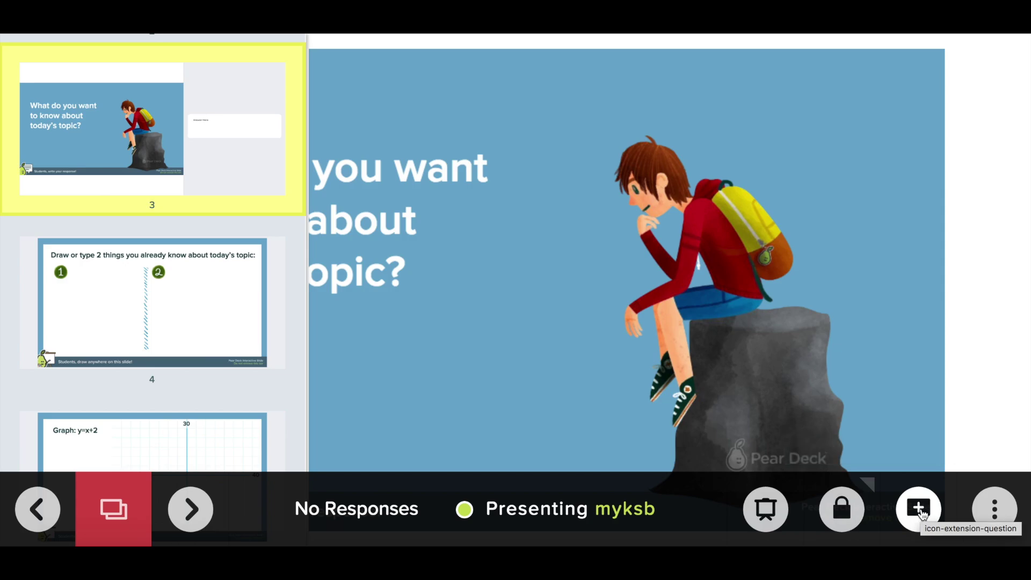
{"action": "left_click", "coordinate": [993, 509]}
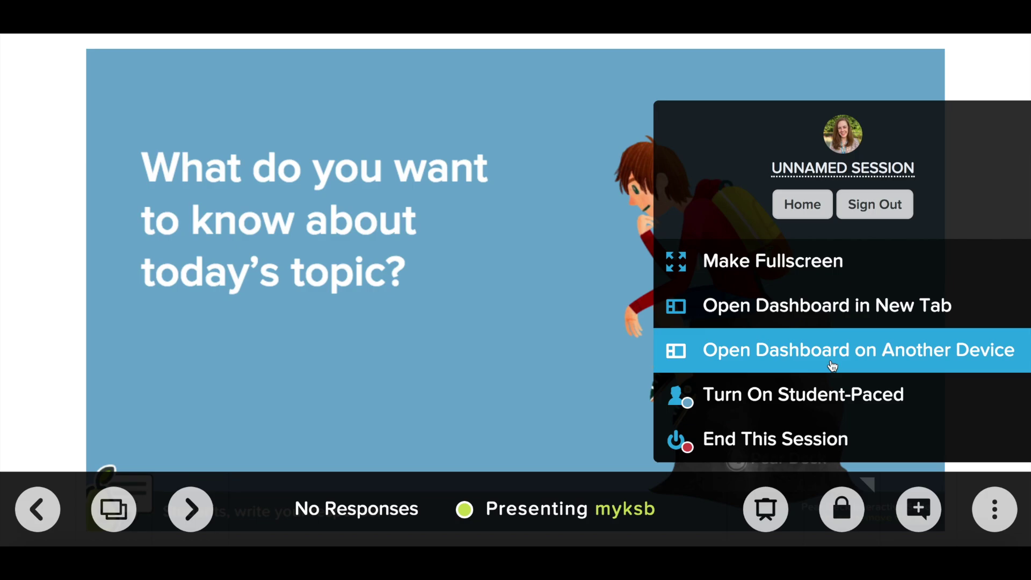
Advance three slides to the 'Circle how you are feeling' check-in and open session options.
{"action": "left_click", "coordinate": [213, 509]}
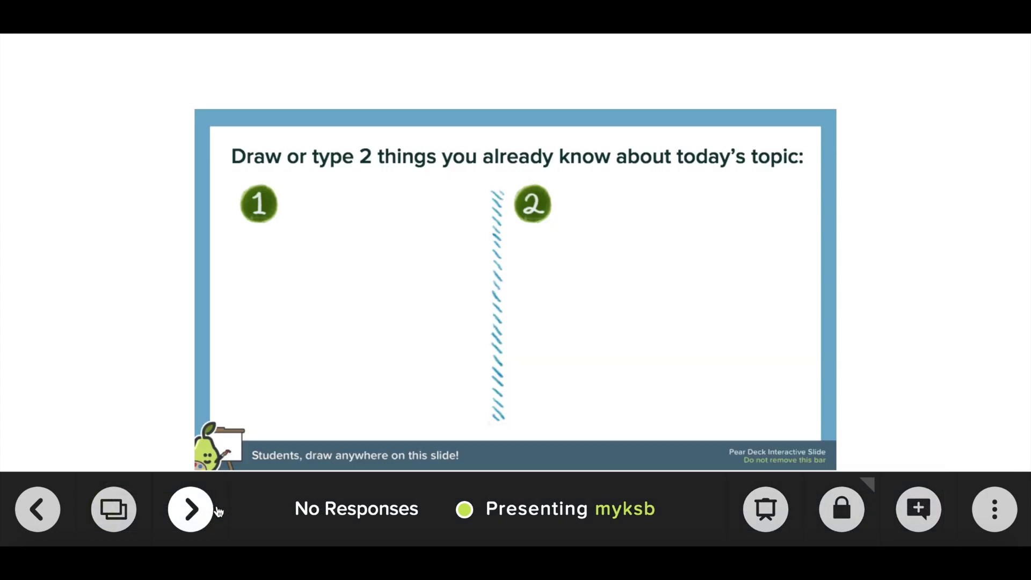
{"action": "left_click", "coordinate": [214, 510]}
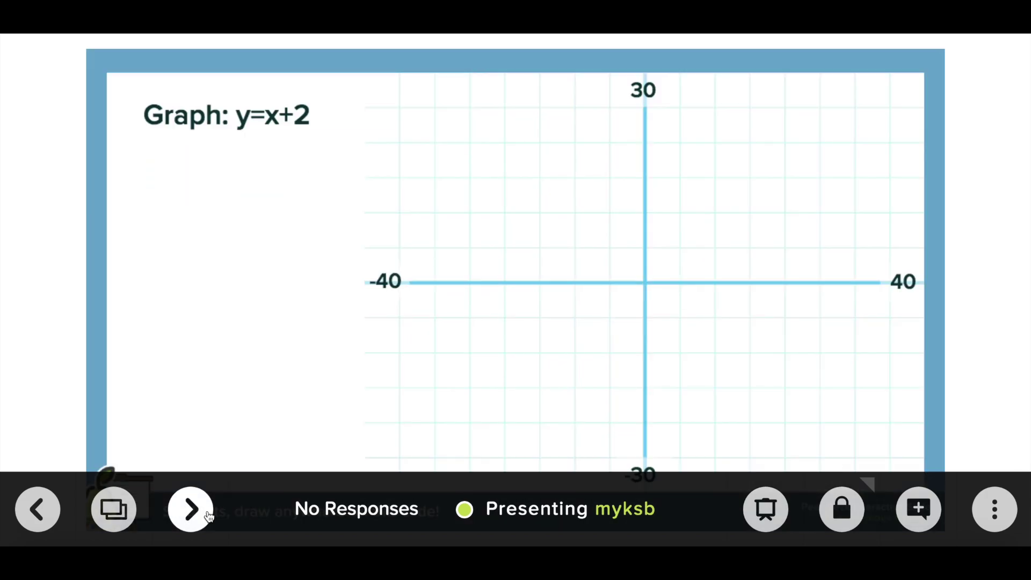
{"action": "left_click", "coordinate": [208, 515]}
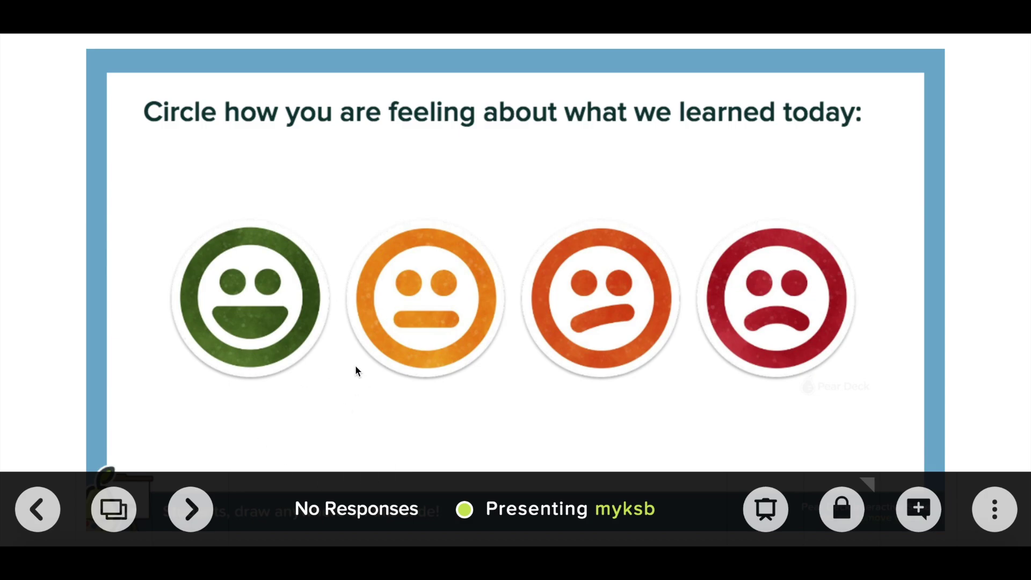
{"action": "left_click", "coordinate": [999, 514]}
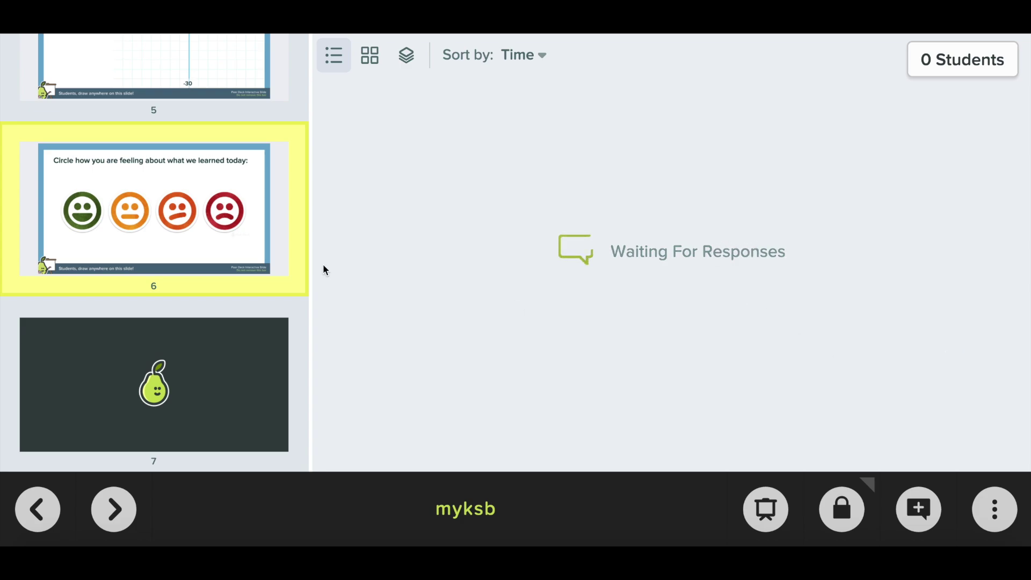
Switch slide 6's feelings responses to the Overlaid layout in the Pear Deck dashboard.
{"action": "scroll", "coordinate": [240, 140], "scroll_direction": "up", "scroll_amount": 3}
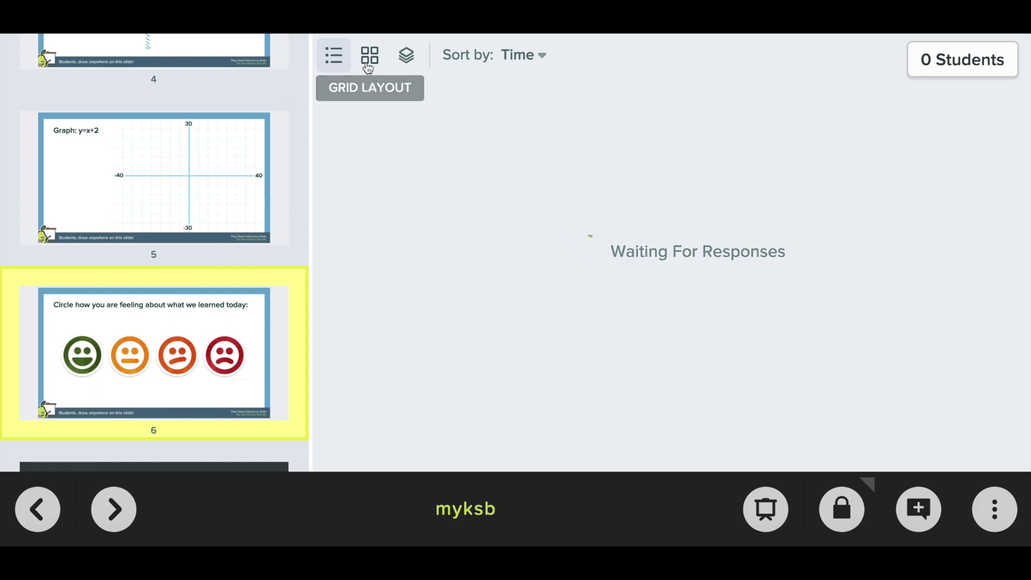
{"action": "left_click", "coordinate": [407, 60]}
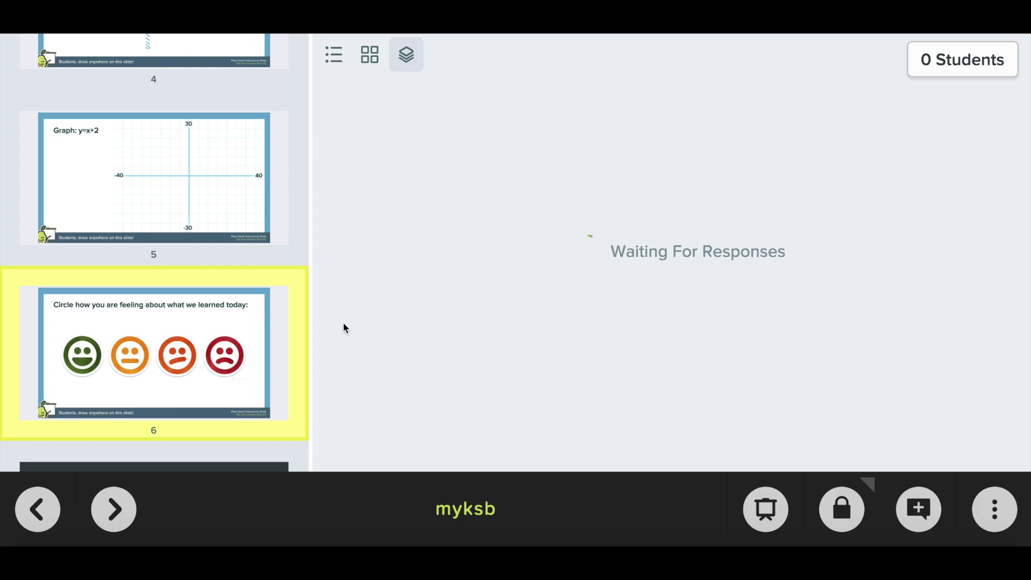
{"action": "scroll", "coordinate": [230, 201], "scroll_direction": "down", "scroll_amount": 1}
{"action": "scroll", "coordinate": [231, 201], "scroll_direction": "up", "scroll_amount": 4}
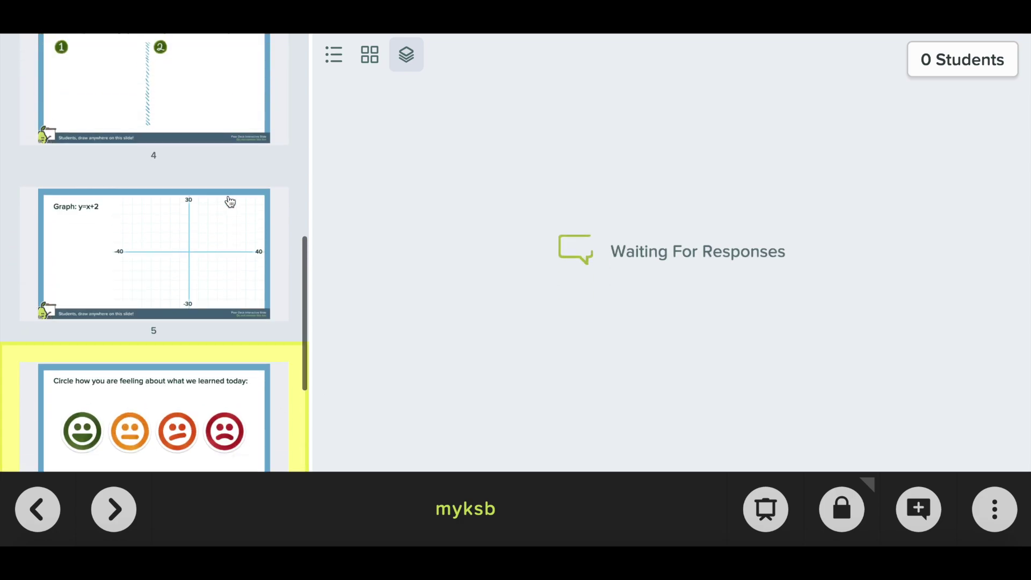